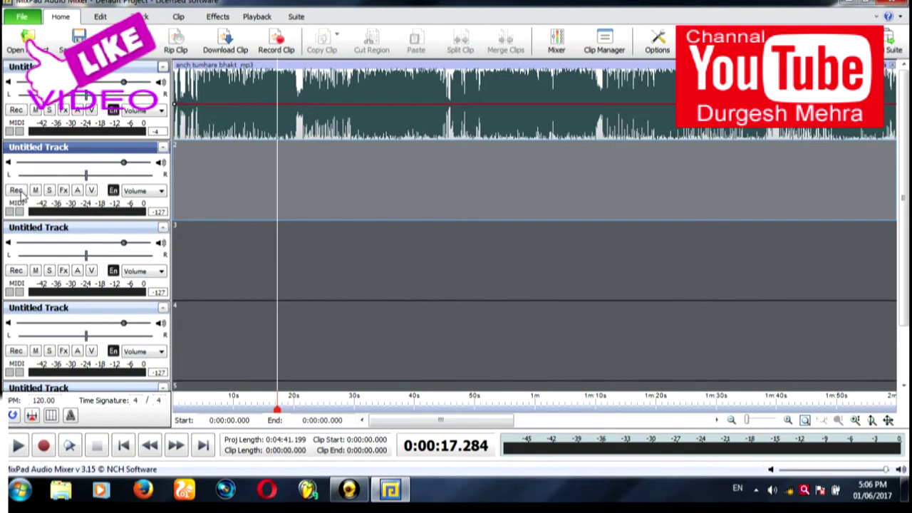
Arm the second track and record a vocal take on it from about 0:17 to 0:33.
{"action": "left_click", "coordinate": [17, 191]}
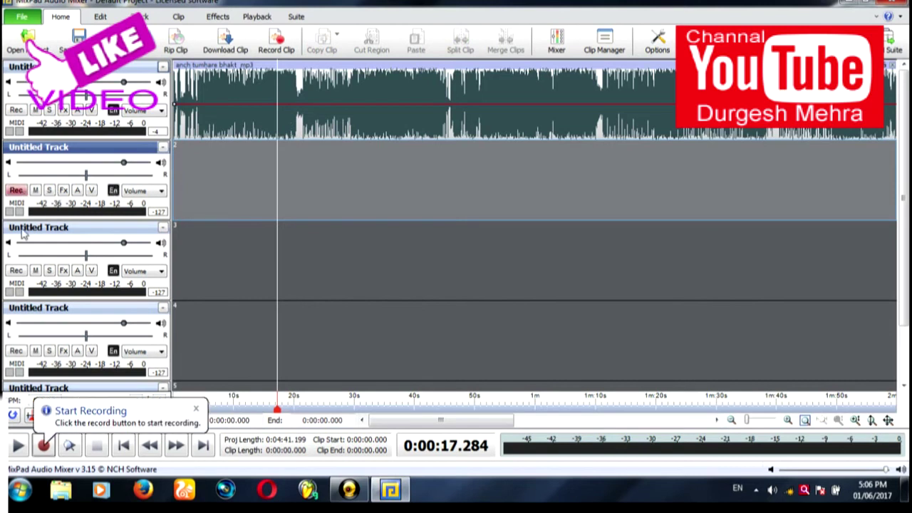
{"action": "left_click", "coordinate": [44, 446]}
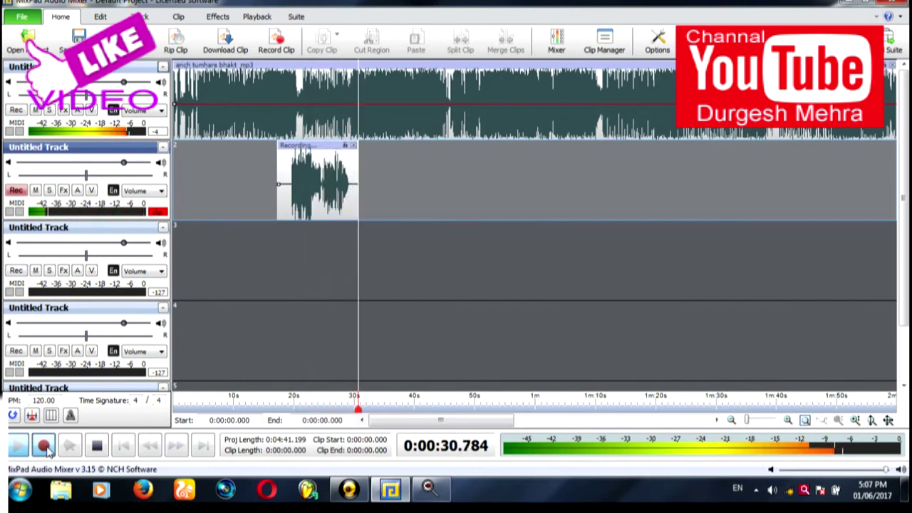
{"action": "left_click", "coordinate": [44, 446]}
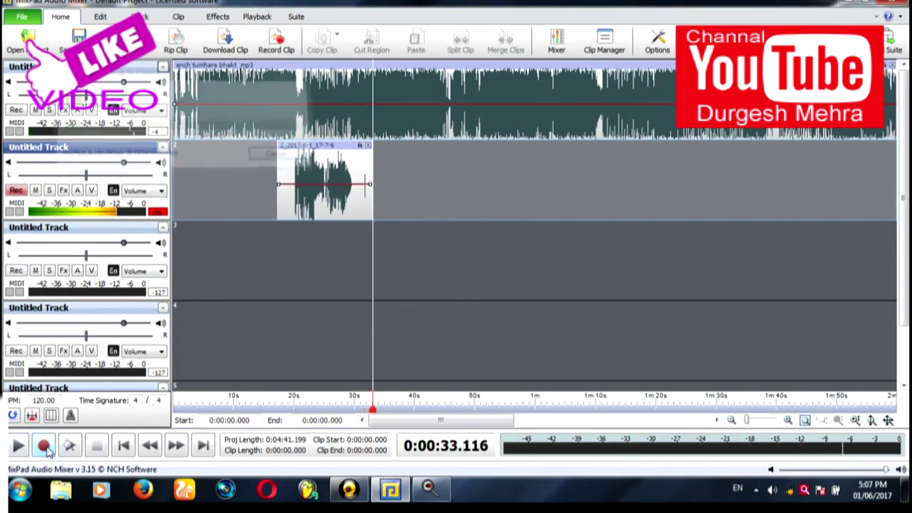
Play the song beyond the first take and cue the playhead at about 1:03 for the second take.
{"action": "left_click", "coordinate": [421, 171]}
{"action": "key", "text": "space"}
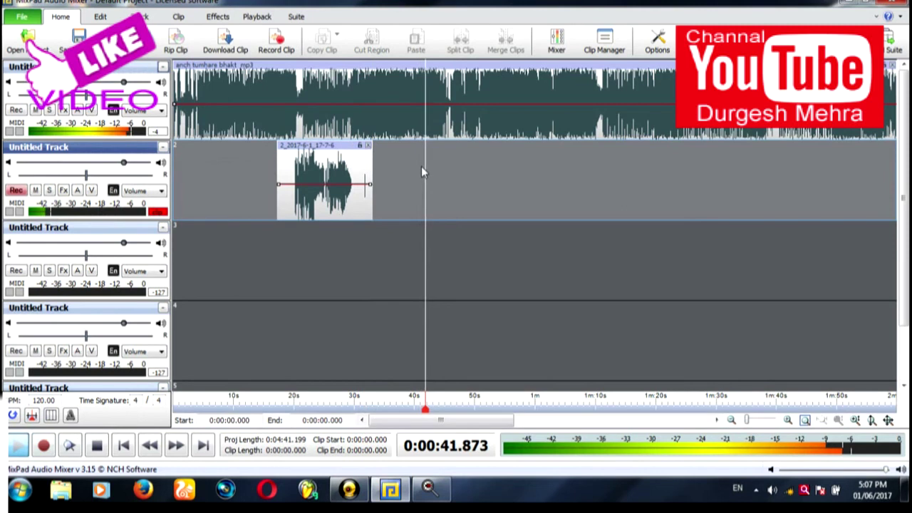
{"action": "left_click", "coordinate": [429, 166]}
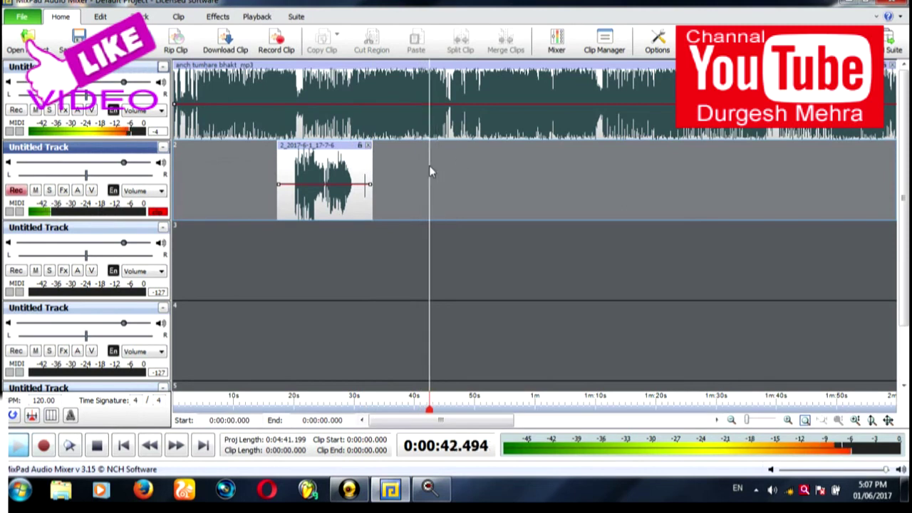
{"action": "left_click", "coordinate": [475, 171]}
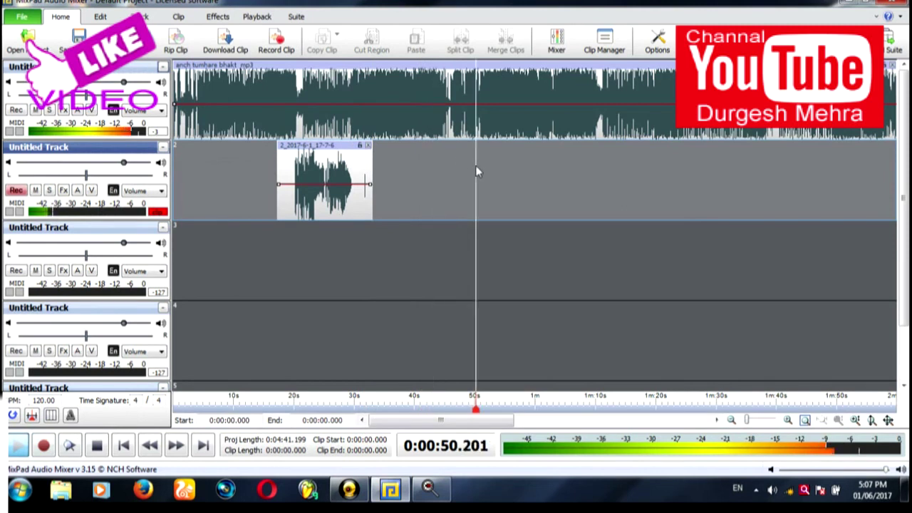
{"action": "left_click", "coordinate": [554, 171]}
{"action": "left_click", "coordinate": [581, 169]}
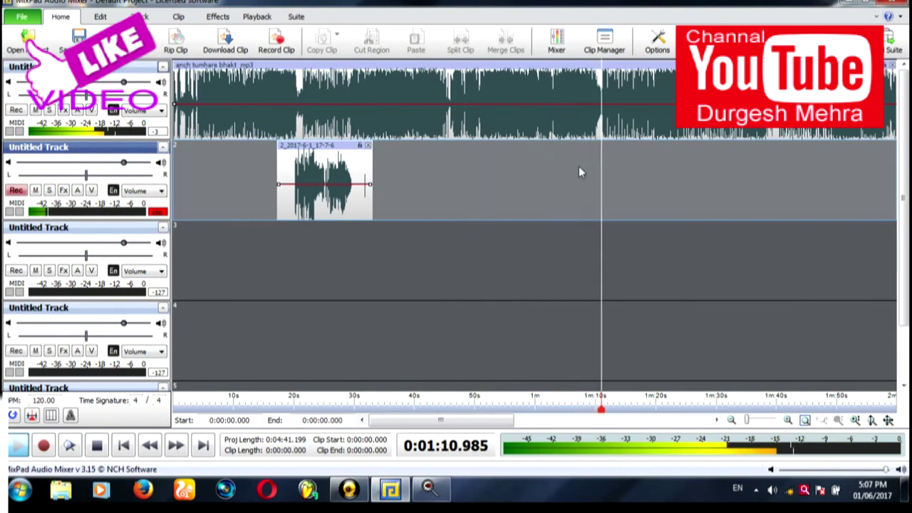
{"action": "left_click", "coordinate": [577, 167]}
{"action": "left_click", "coordinate": [571, 170]}
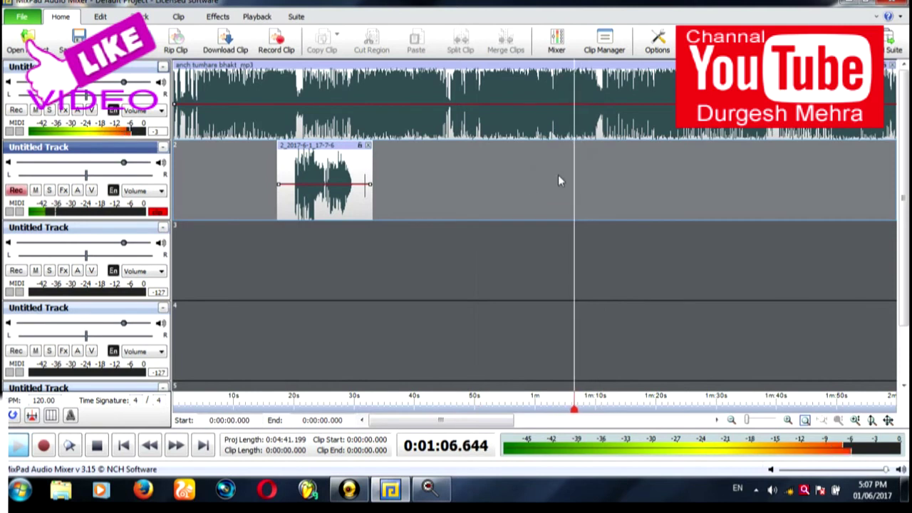
{"action": "left_click", "coordinate": [549, 166]}
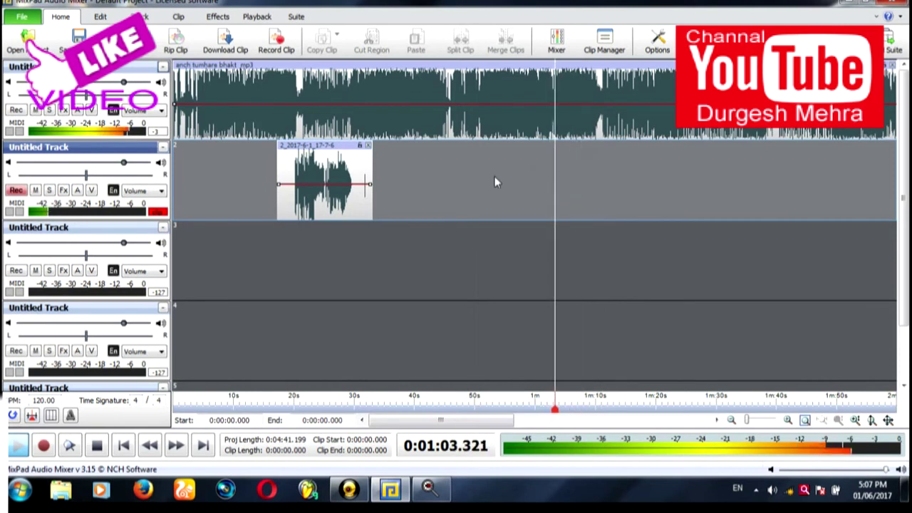
{"action": "key", "text": "space"}
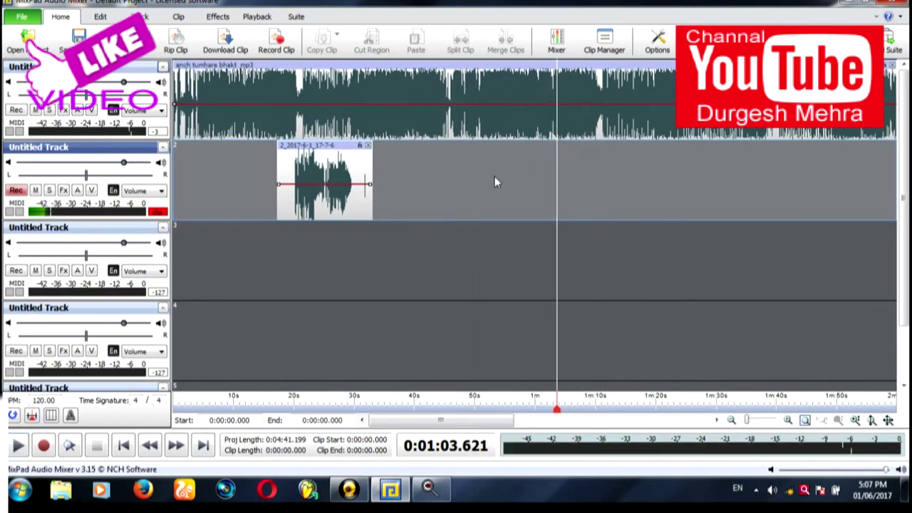
Record a second take up to about 1:49 and trim the clip's start to about 1:08.7.
{"action": "left_click", "coordinate": [43, 445]}
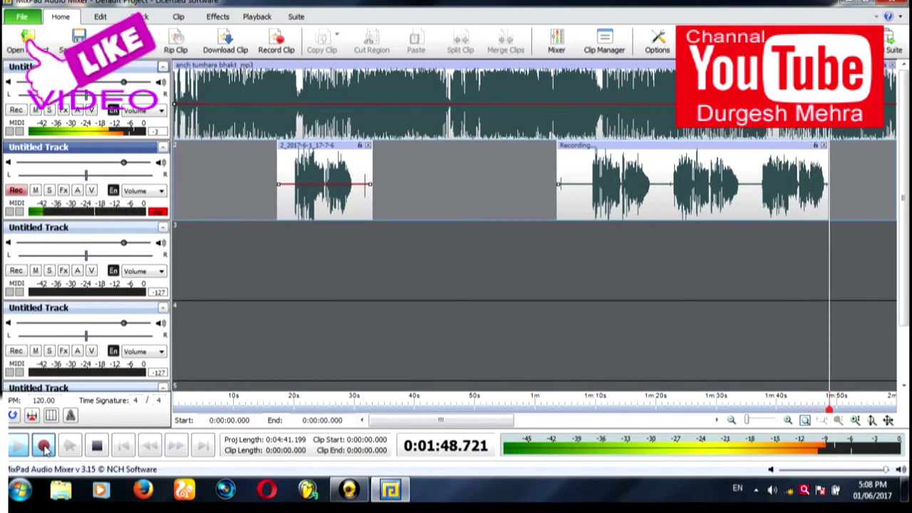
{"action": "left_click", "coordinate": [44, 446]}
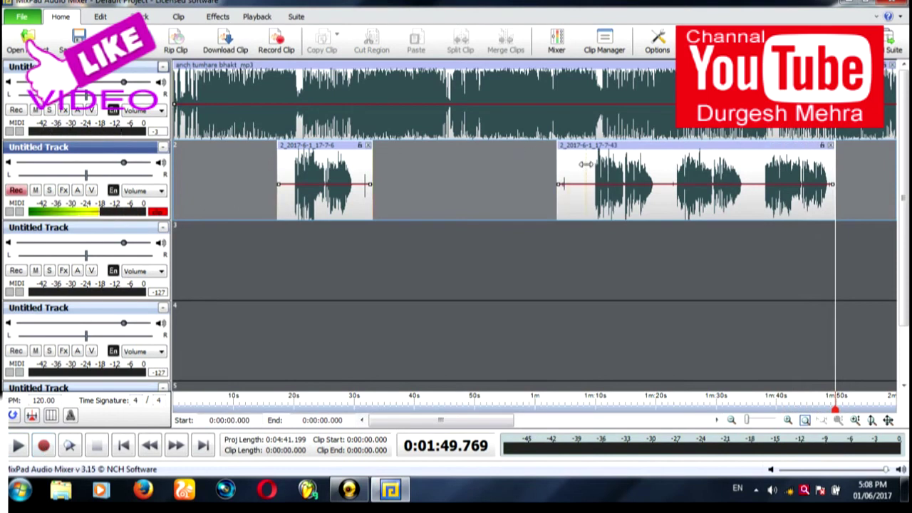
{"action": "left_click_drag", "start_coordinate": [585, 164], "coordinate": [589, 165]}
Record a third vocal take on the second track from about 2:18 to 3:02.
{"action": "left_click_drag", "start_coordinate": [449, 421], "coordinate": [527, 421]}
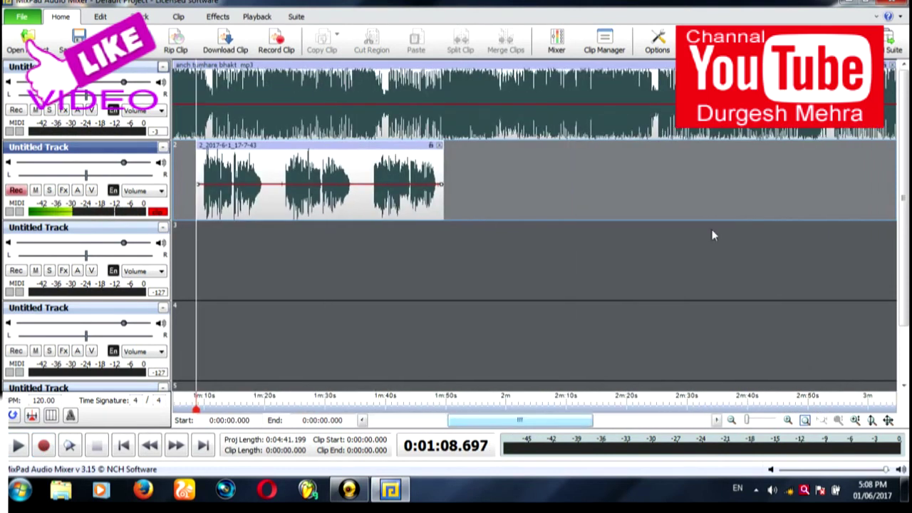
{"action": "left_click_drag", "start_coordinate": [627, 166], "coordinate": [617, 171]}
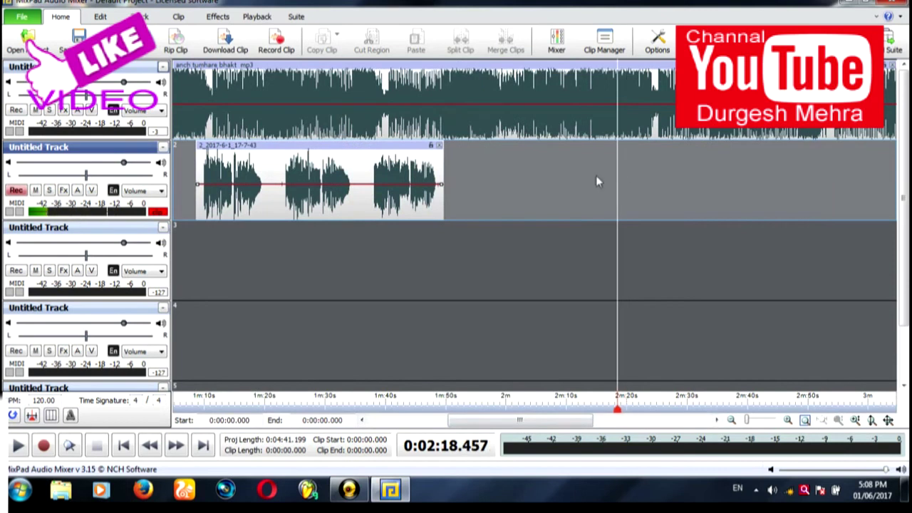
{"action": "left_click", "coordinate": [48, 453]}
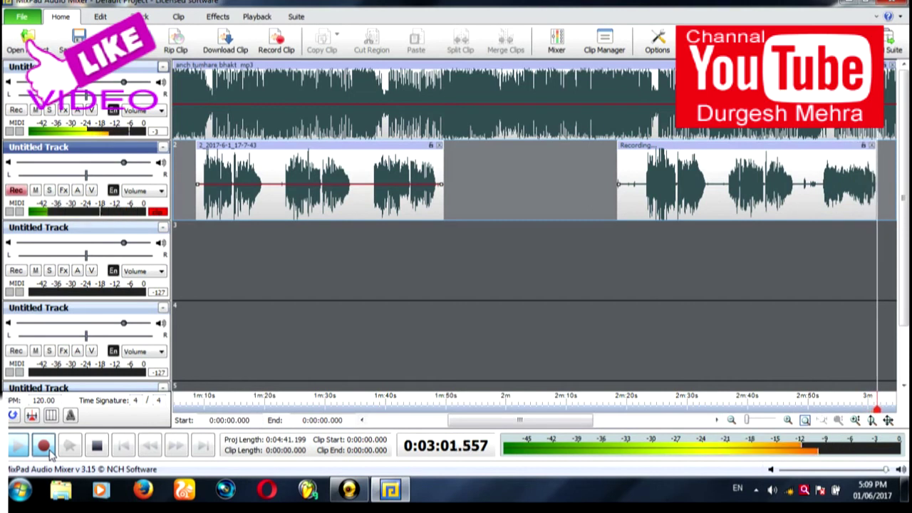
{"action": "left_click", "coordinate": [44, 445]}
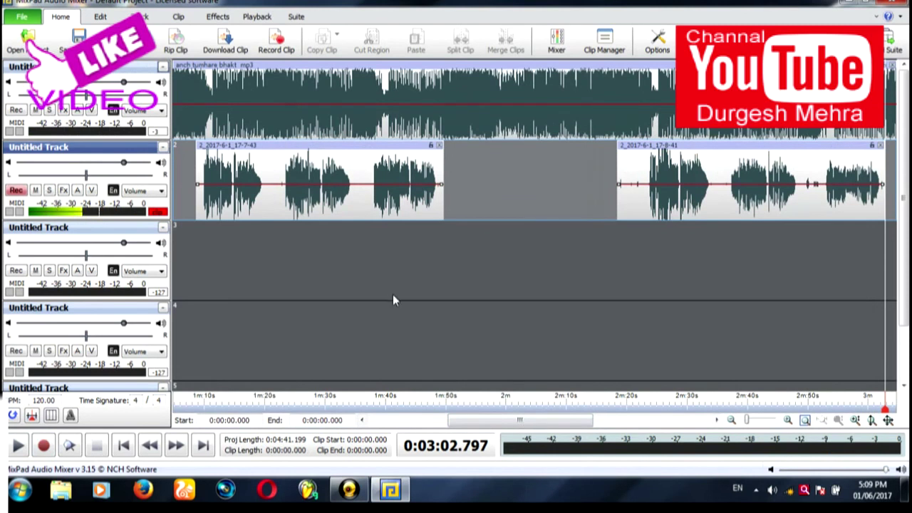
Record a fourth vocal take on the second track from about 3:31 to 4:16.
{"action": "scroll", "coordinate": [393, 294], "scroll_direction": "down", "scroll_amount": 3}
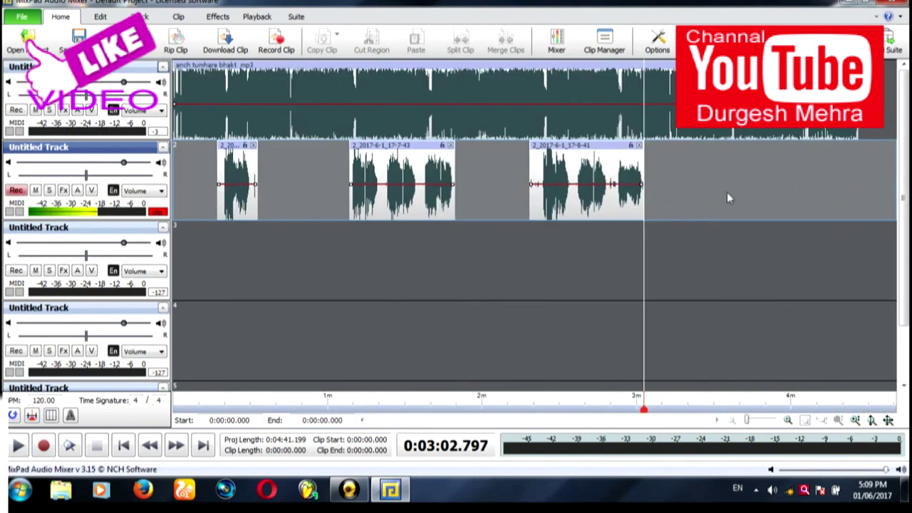
{"action": "left_click", "coordinate": [717, 174]}
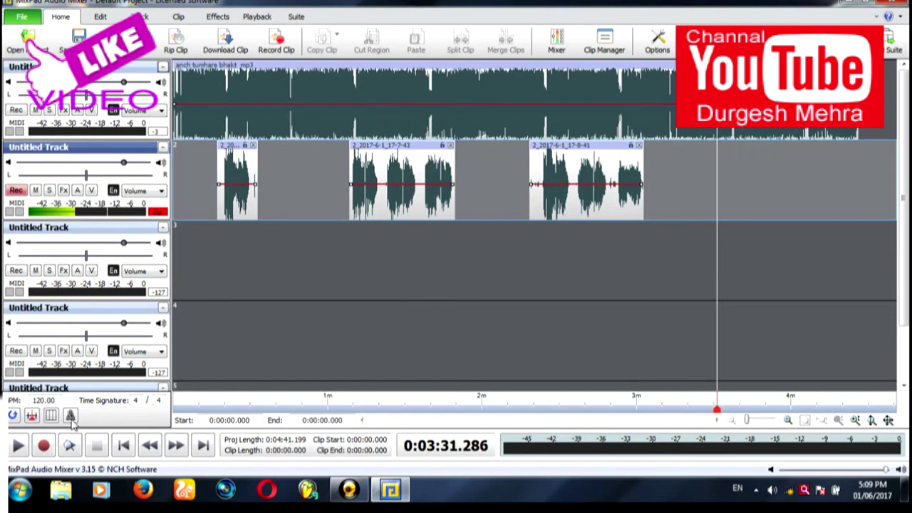
{"action": "left_click", "coordinate": [43, 446]}
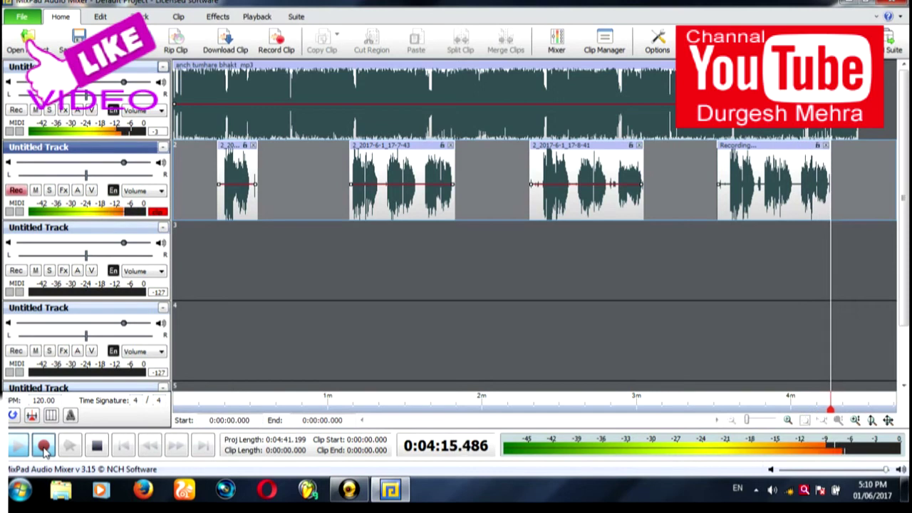
{"action": "left_click", "coordinate": [43, 446]}
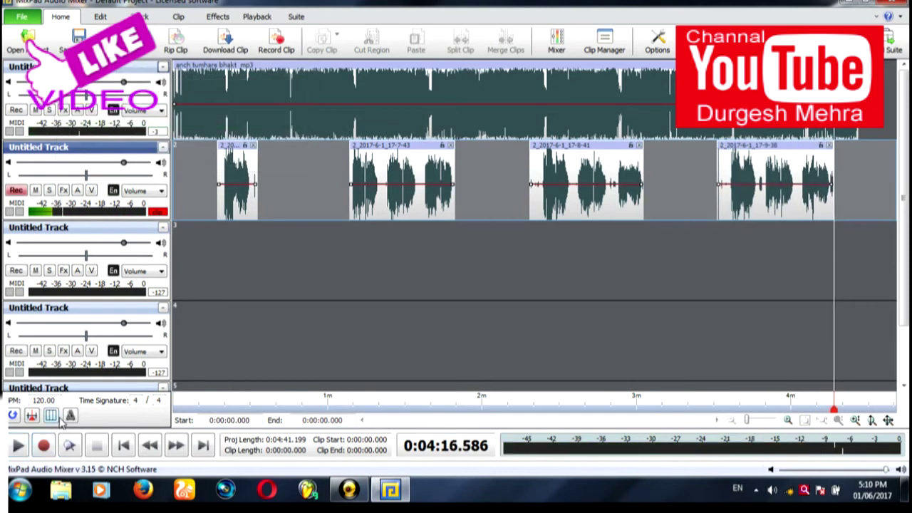
Listen to the first recorded take with the music from about 0:17 to 0:29.
{"action": "left_click", "coordinate": [229, 237]}
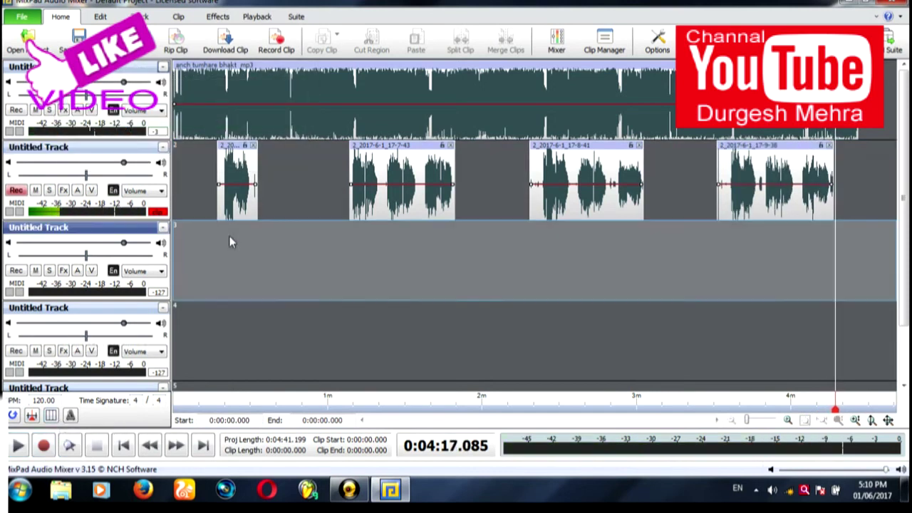
{"action": "left_click", "coordinate": [218, 233]}
{"action": "key", "text": "space"}
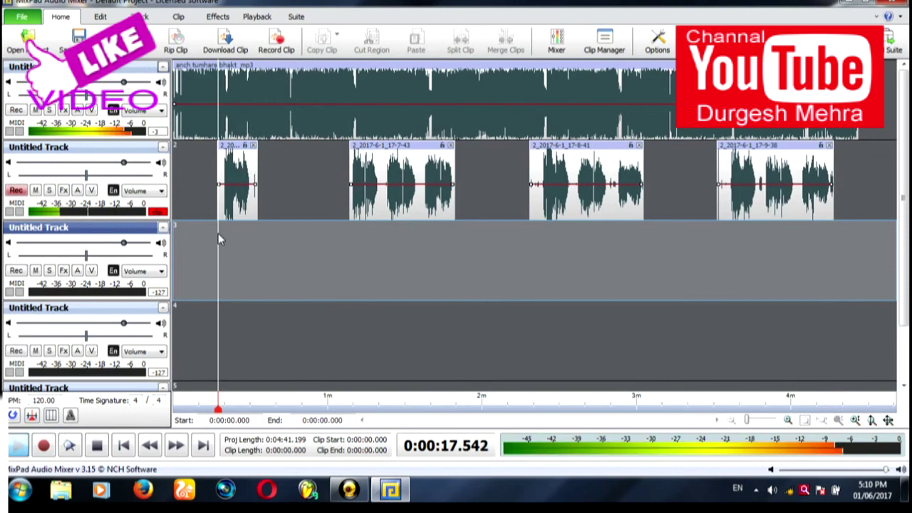
{"action": "scroll", "coordinate": [218, 232], "scroll_direction": "up", "scroll_amount": 1}
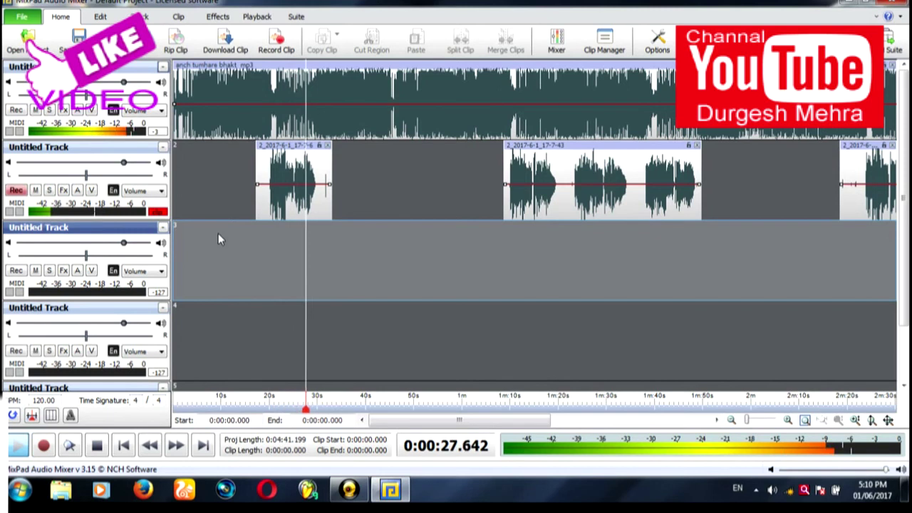
{"action": "key", "text": "space"}
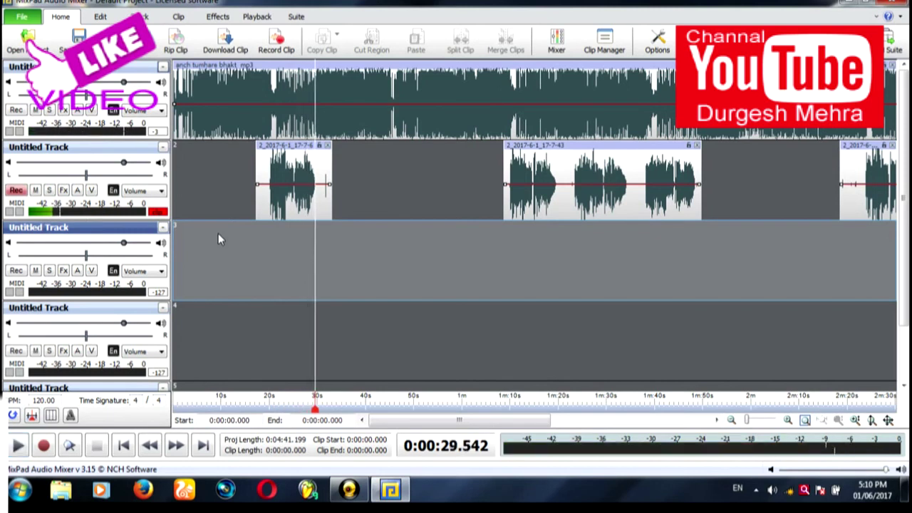
Add the built-in Equalizer effect to the second track and boost a point near 12,056 Hz by about 20 dB.
{"action": "left_click", "coordinate": [64, 191]}
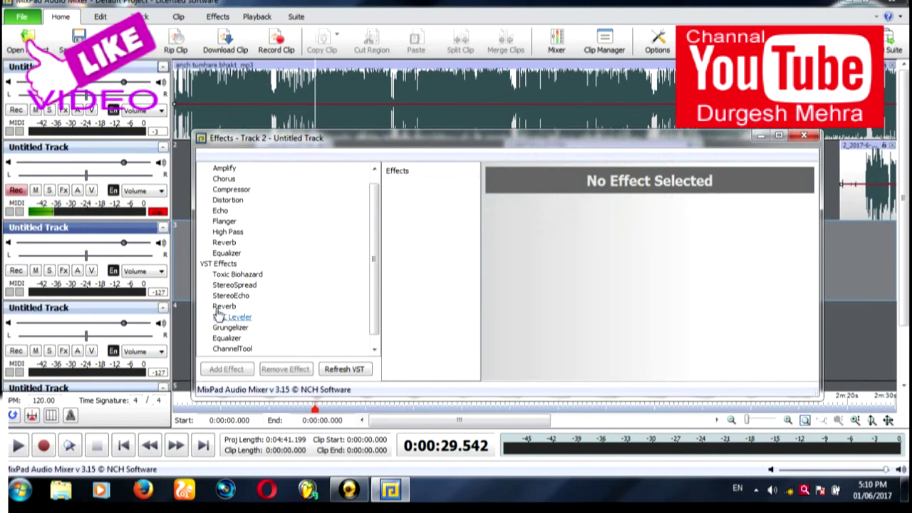
{"action": "left_click", "coordinate": [225, 253]}
{"action": "left_click", "coordinate": [238, 370]}
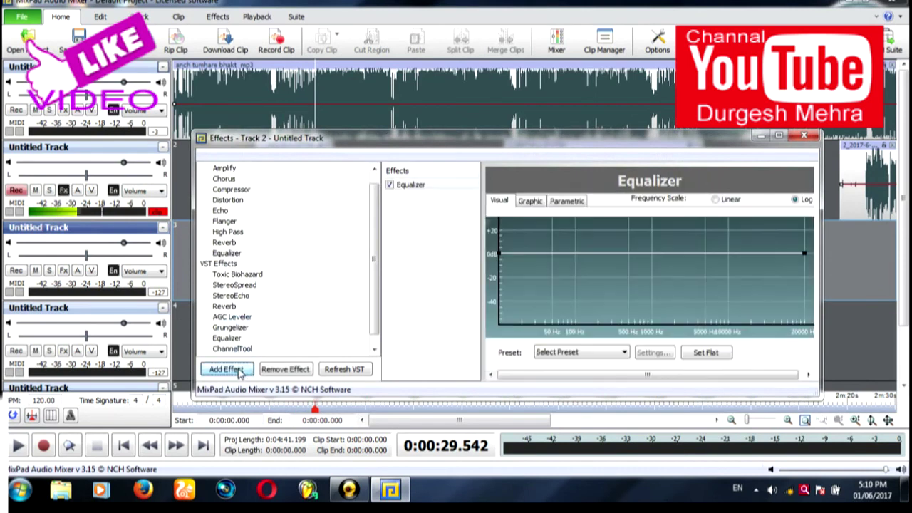
{"action": "left_click", "coordinate": [729, 256]}
{"action": "left_click_drag", "start_coordinate": [730, 260], "coordinate": [729, 236]}
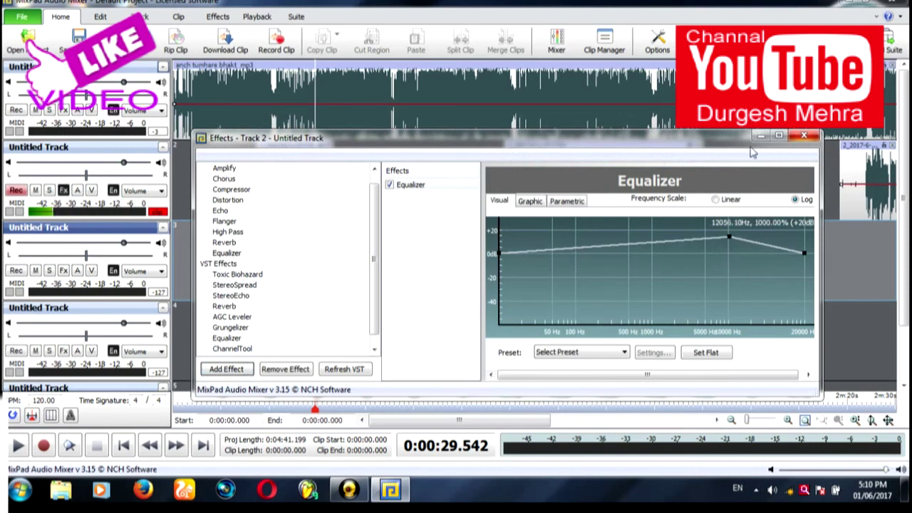
Add an Echo effect with gain 30 and time 250 to the second track and close its effects window.
{"action": "left_click", "coordinate": [221, 211]}
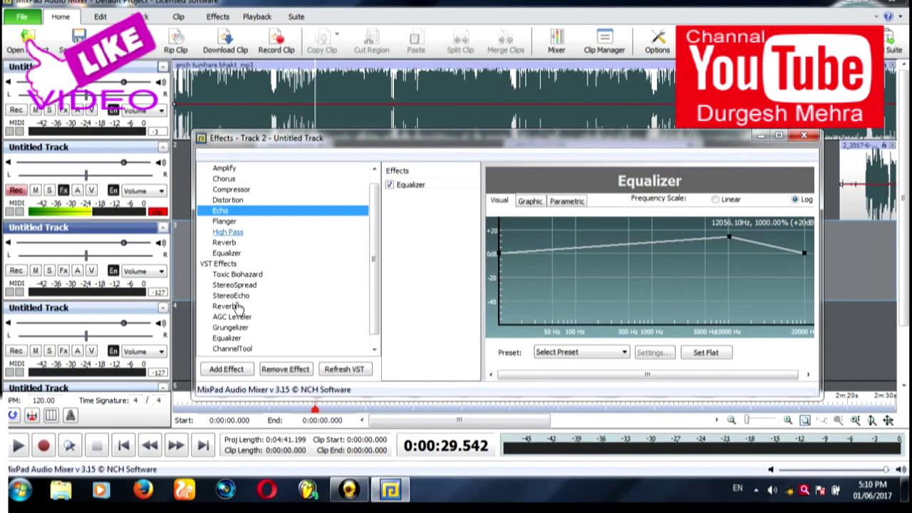
{"action": "left_click", "coordinate": [230, 371]}
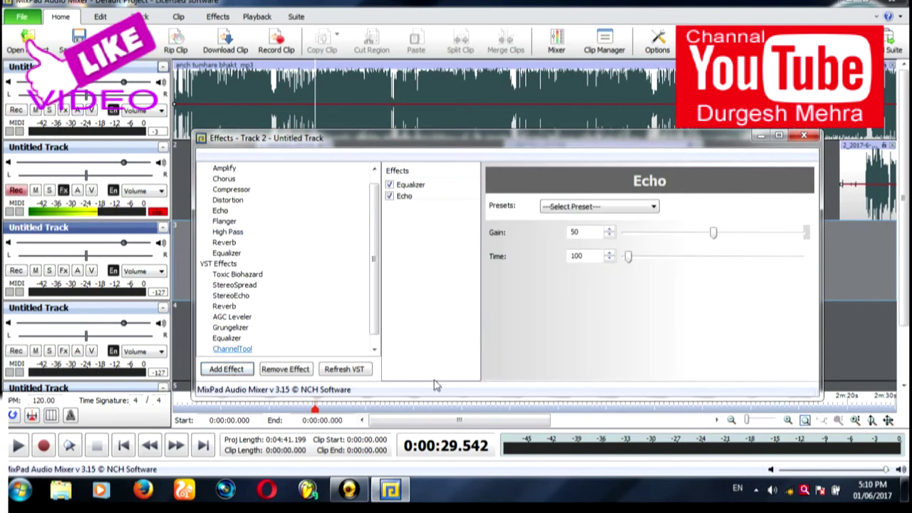
{"action": "double_click", "coordinate": [575, 232]}
{"action": "type", "text": "30"}
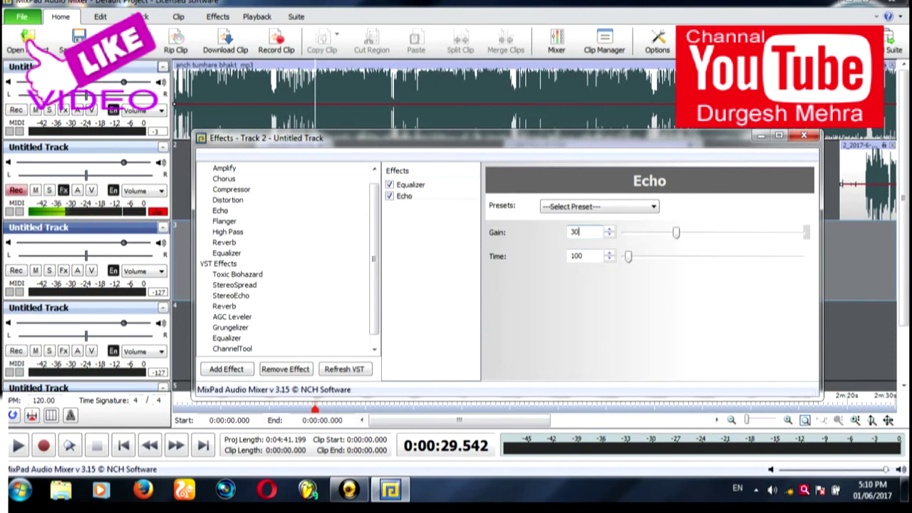
{"action": "double_click", "coordinate": [584, 256]}
{"action": "type", "text": "2"}
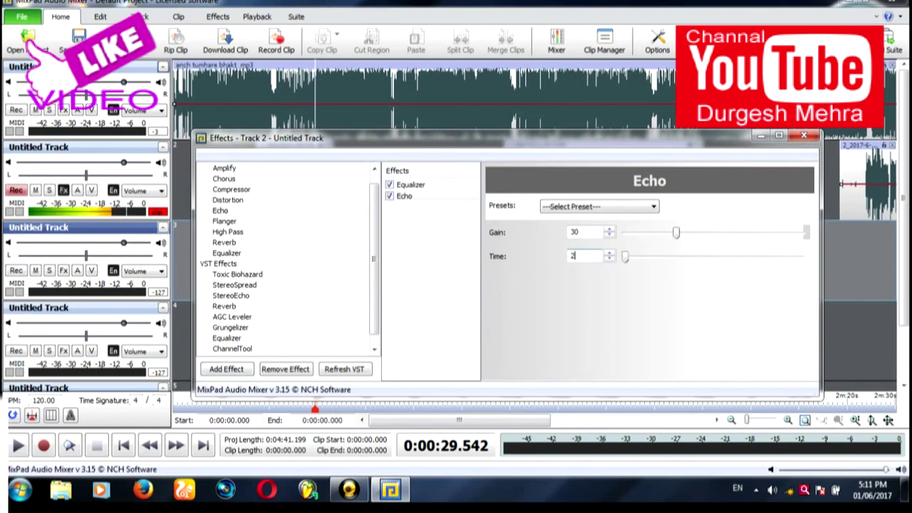
{"action": "type", "text": "50"}
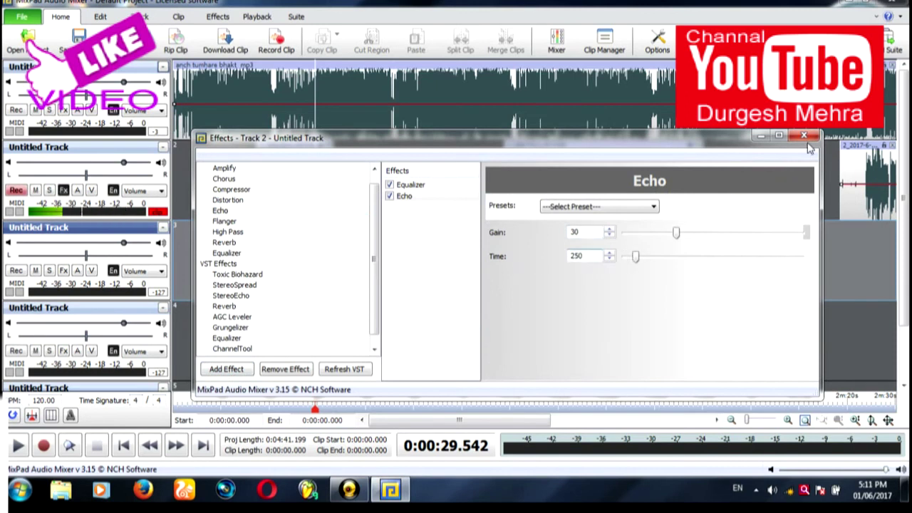
{"action": "left_click", "coordinate": [805, 137]}
Listen to the first take from about 0:20, and to the second take from its beginning, with the effects applied.
{"action": "left_click", "coordinate": [271, 207]}
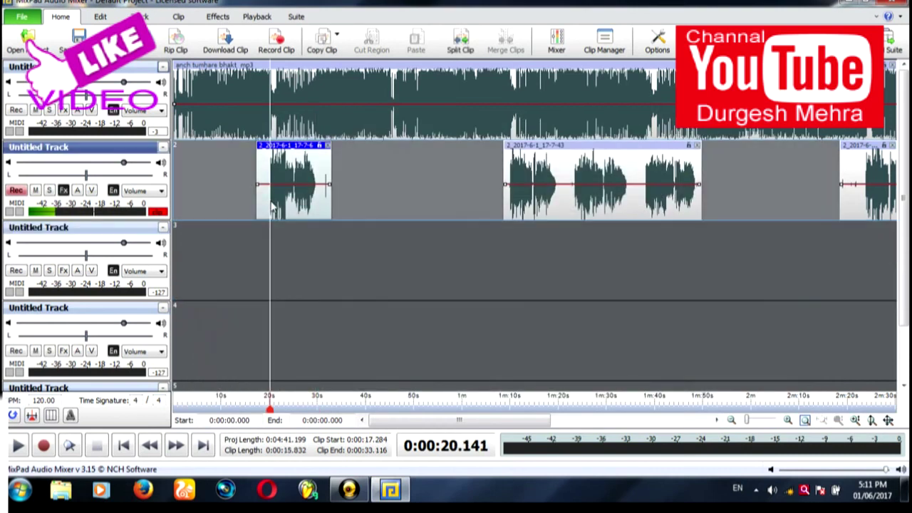
{"action": "key", "text": "space"}
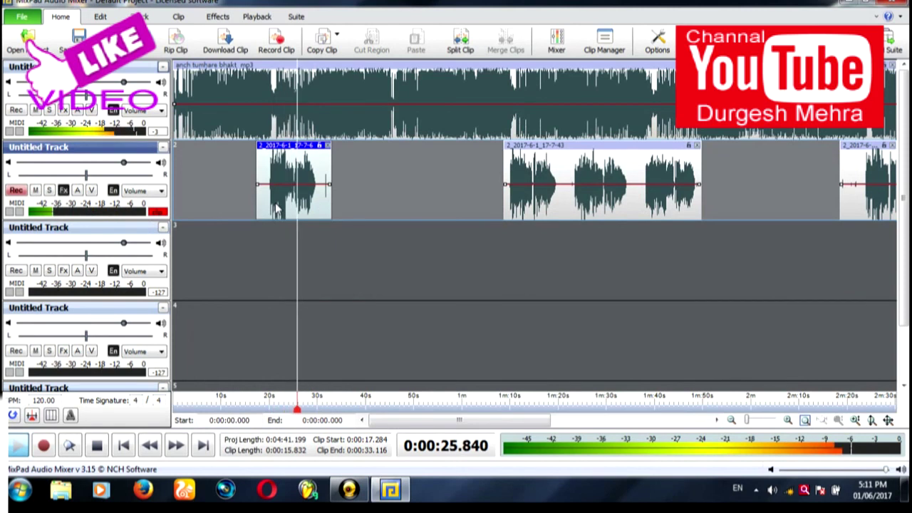
{"action": "left_click", "coordinate": [509, 213]}
{"action": "scroll", "coordinate": [510, 213], "scroll_direction": "down", "scroll_amount": 1}
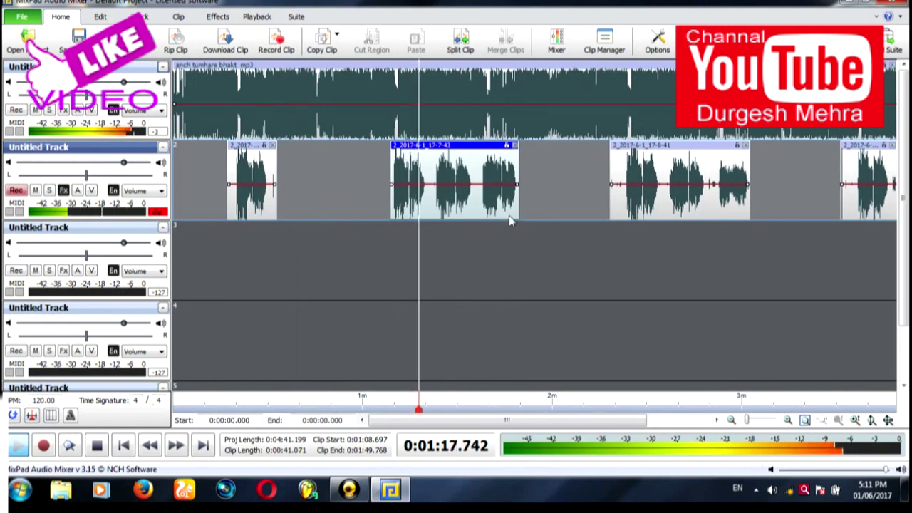
Stop playback and set up an MP3 export of the whole project to drive E: named "ach tumhare bhakt jano par".
{"action": "key", "text": "space"}
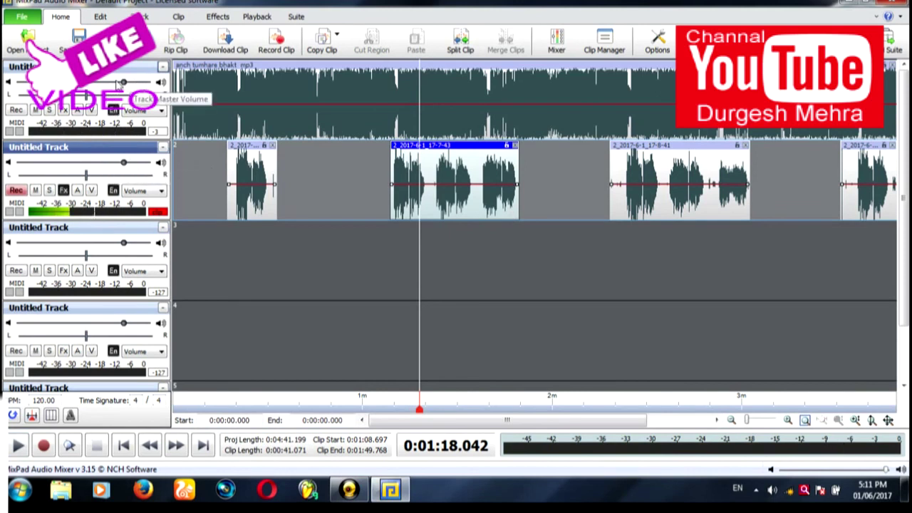
{"action": "scroll", "coordinate": [381, 264], "scroll_direction": "down", "scroll_amount": 1}
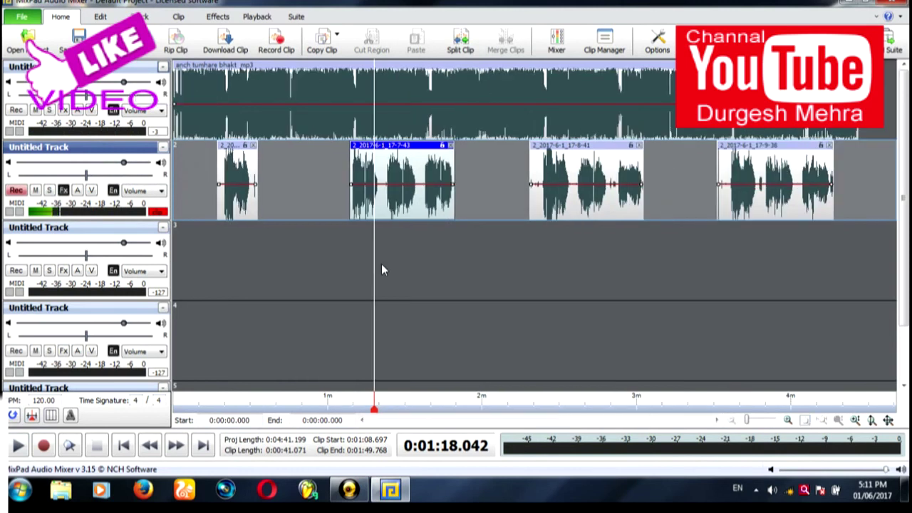
{"action": "left_click", "coordinate": [22, 17]}
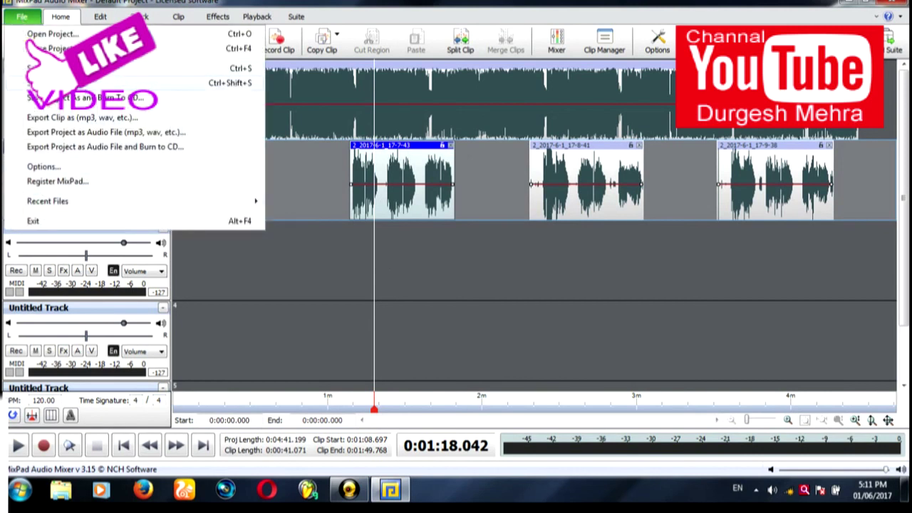
{"action": "left_click", "coordinate": [59, 134]}
{"action": "left_click", "coordinate": [554, 210]}
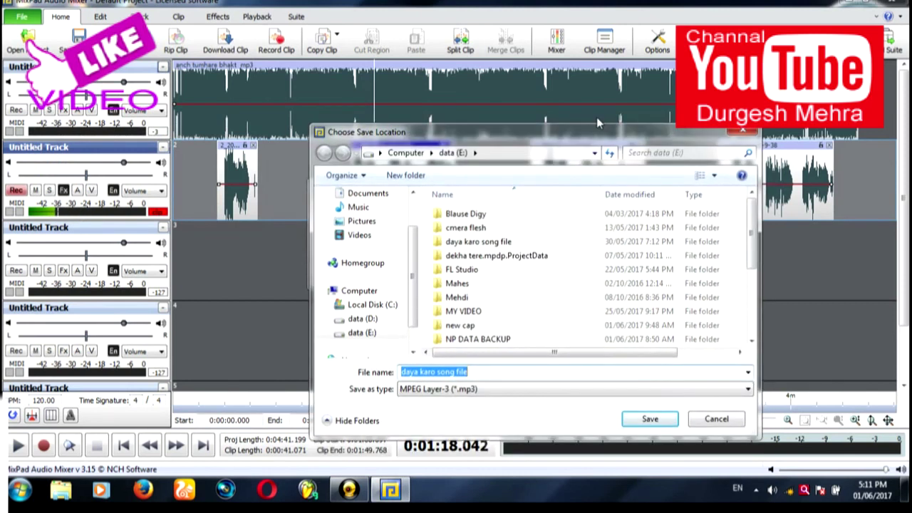
{"action": "left_click", "coordinate": [355, 299]}
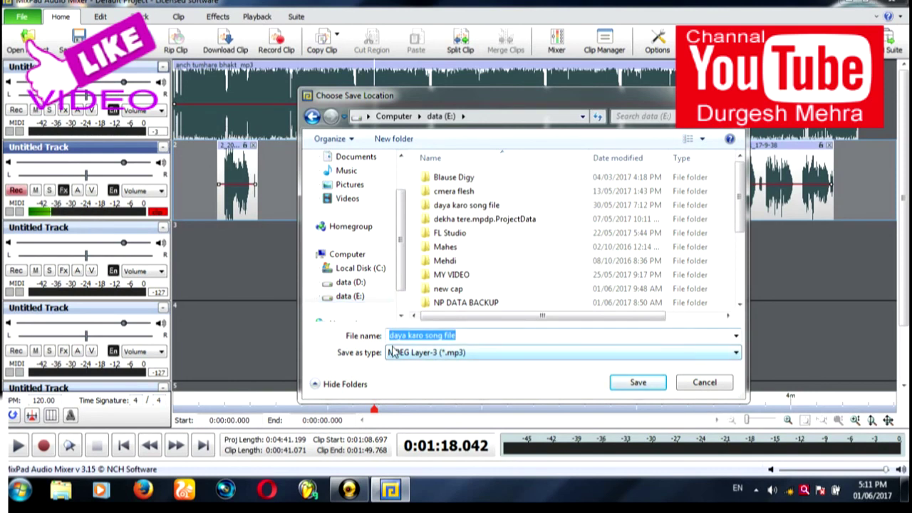
{"action": "type", "text": "ach tumhare bhakt jano par"}
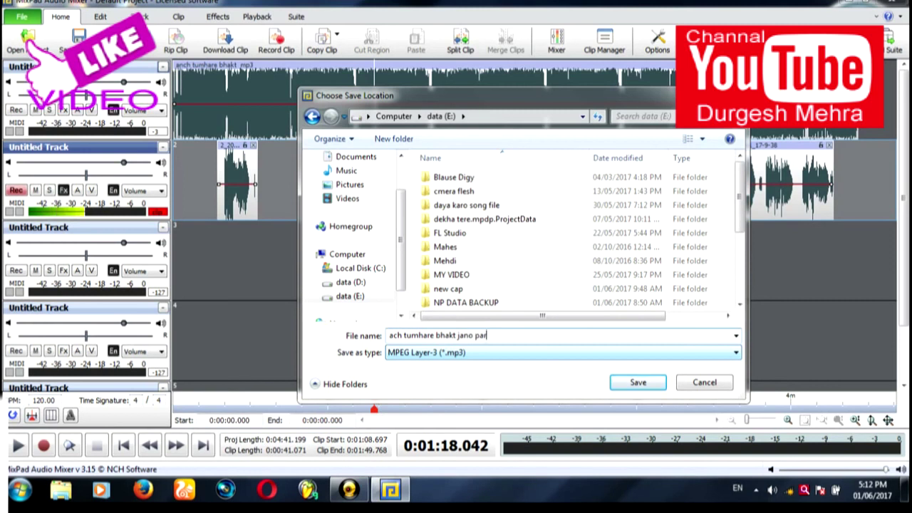
{"action": "left_click", "coordinate": [620, 385]}
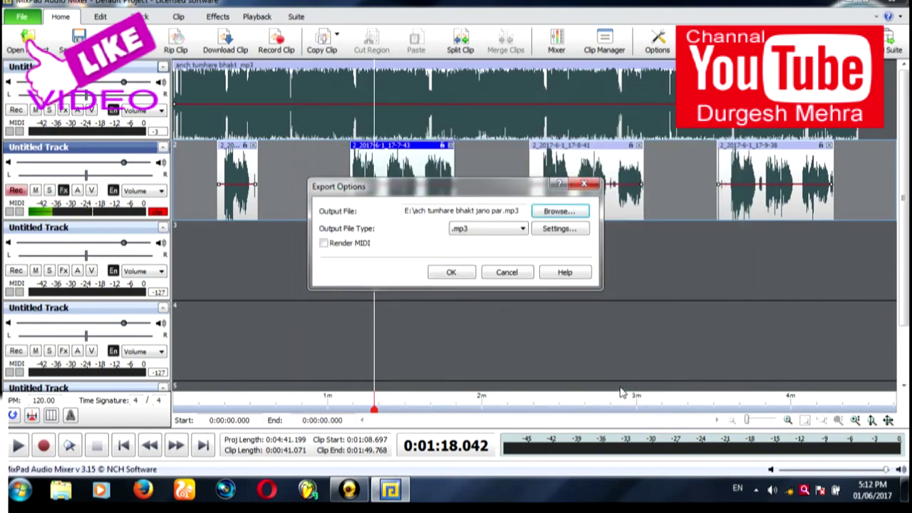
Set the MP3 encoder's constant bitrate to 128 kbps and export the project.
{"action": "left_click", "coordinate": [554, 229]}
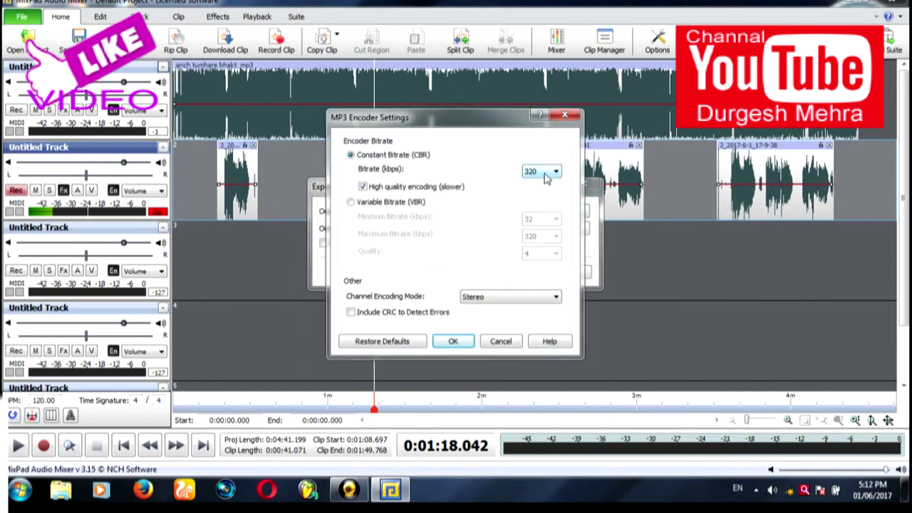
{"action": "left_click", "coordinate": [545, 178]}
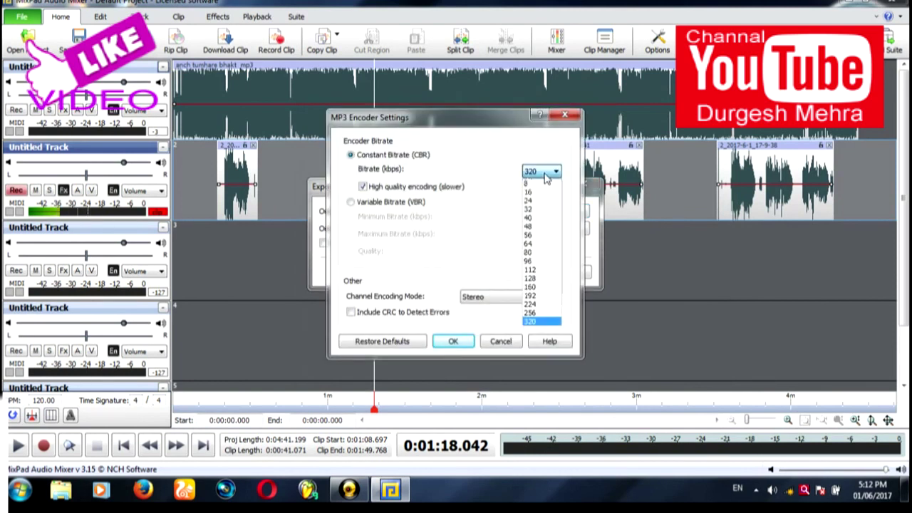
{"action": "left_click", "coordinate": [549, 278]}
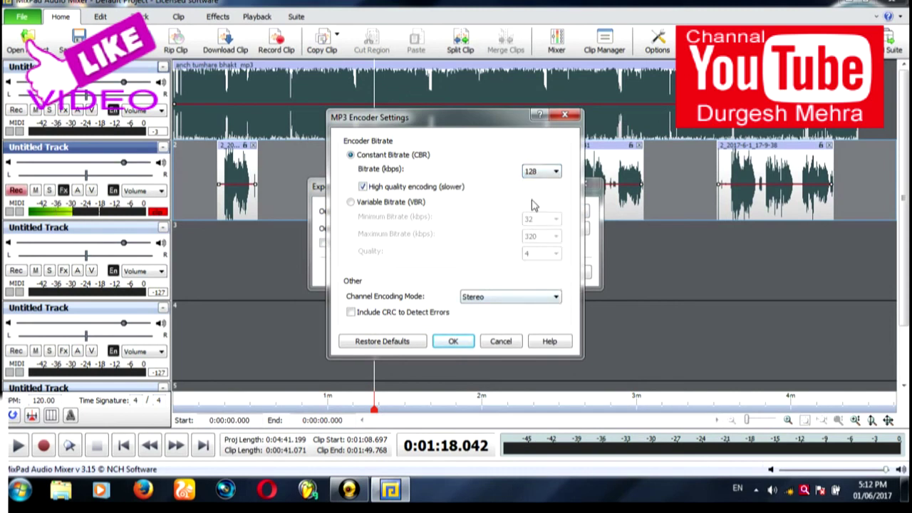
{"action": "left_click", "coordinate": [461, 342]}
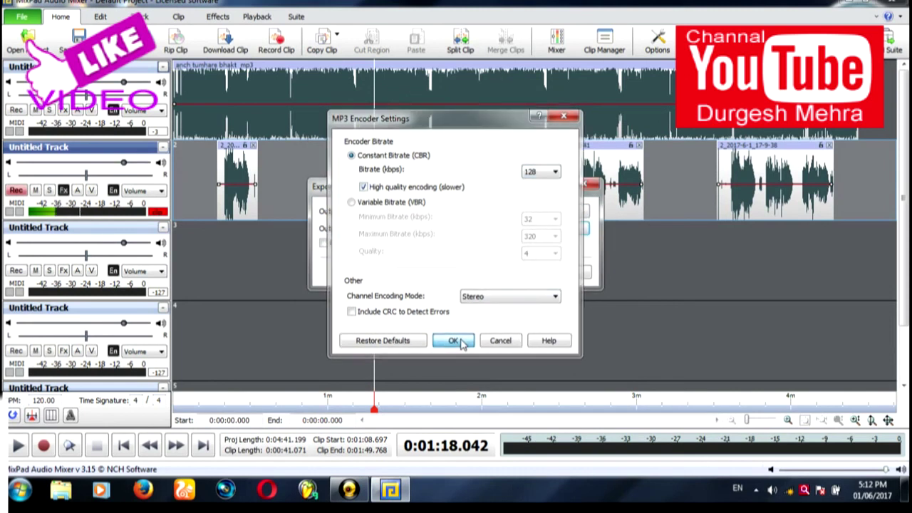
{"action": "left_click", "coordinate": [450, 273]}
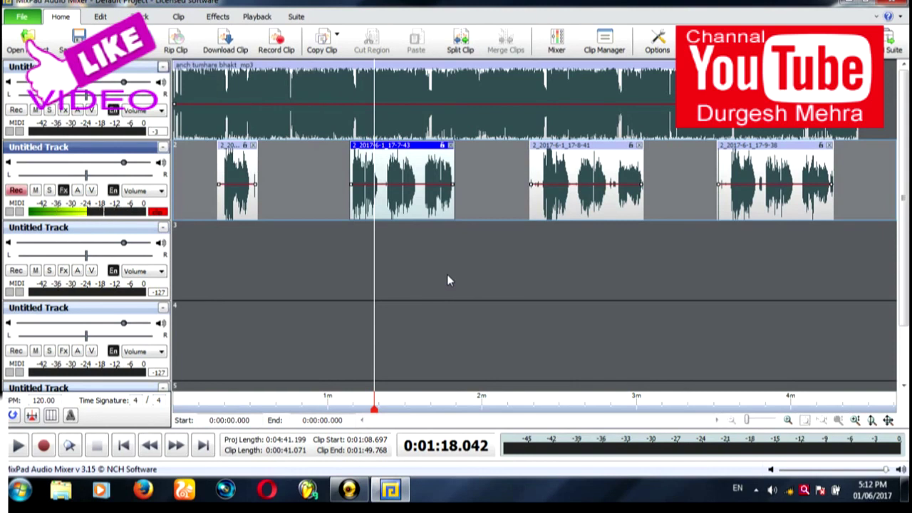
Minimize the mixer, open the data (E:) drive in Windows Explorer and play the exported "ach tumhare bhakt jano par" file.
{"action": "left_click", "coordinate": [846, 5]}
{"action": "double_click", "coordinate": [27, 71]}
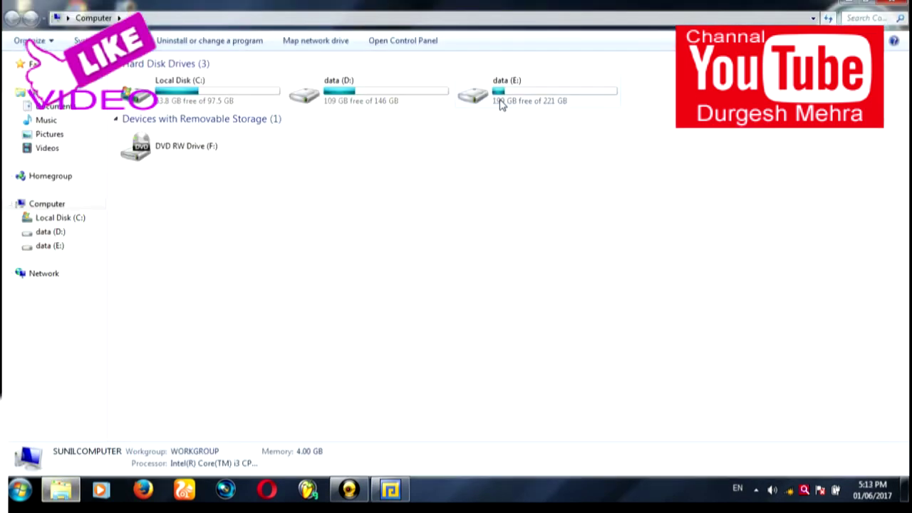
{"action": "double_click", "coordinate": [501, 104]}
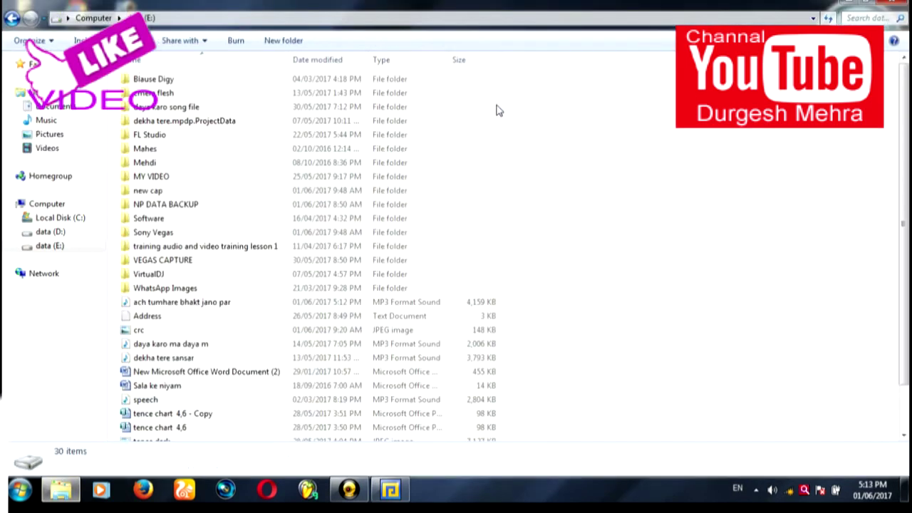
{"action": "left_click", "coordinate": [163, 305]}
{"action": "double_click", "coordinate": [163, 304]}
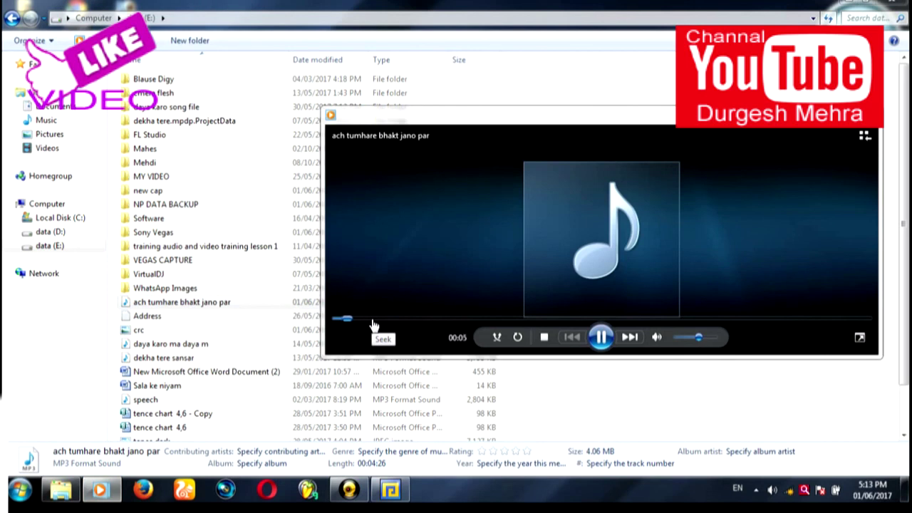
Raise the media player's volume, listen to the exported song until about 0:44, and close the player and the folder window.
{"action": "left_click", "coordinate": [713, 339]}
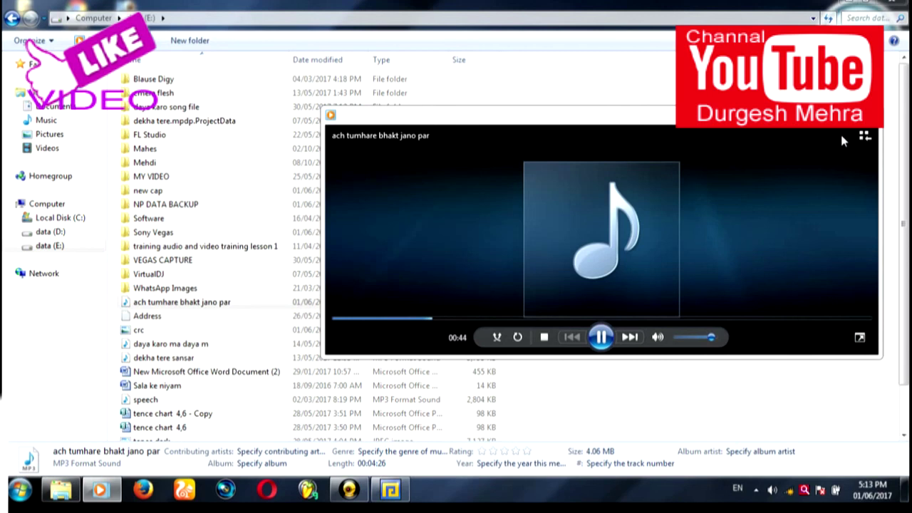
{"action": "left_click", "coordinate": [871, 115]}
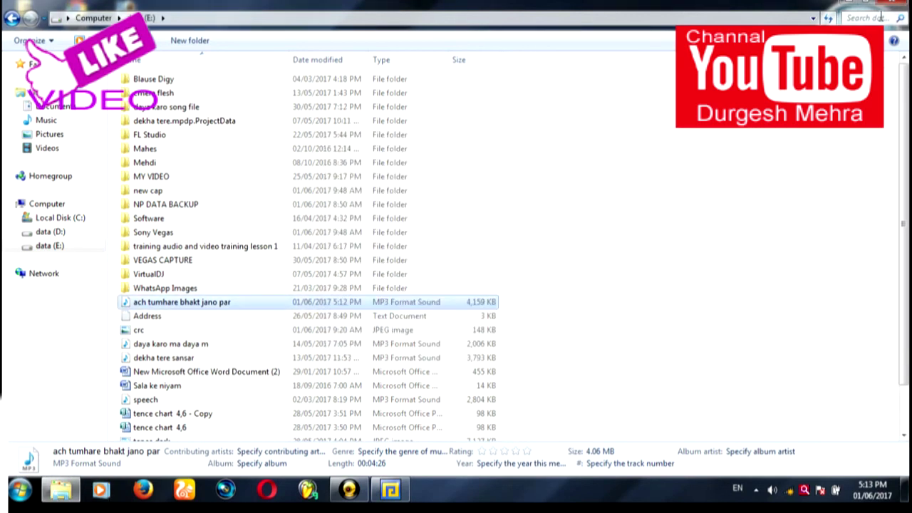
{"action": "left_click", "coordinate": [895, 7]}
{"action": "right_click", "coordinate": [462, 75]}
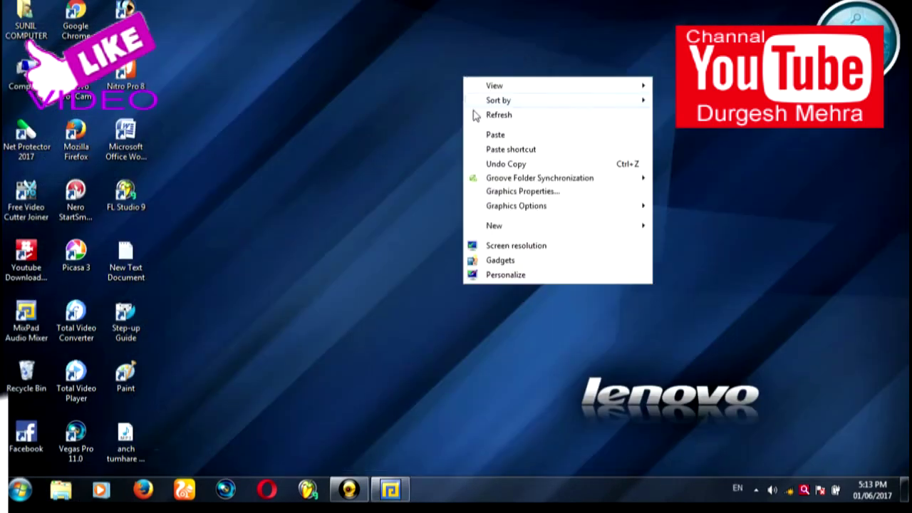
{"action": "left_click", "coordinate": [475, 116]}
{"action": "right_click", "coordinate": [331, 137]}
{"action": "left_click", "coordinate": [348, 177]}
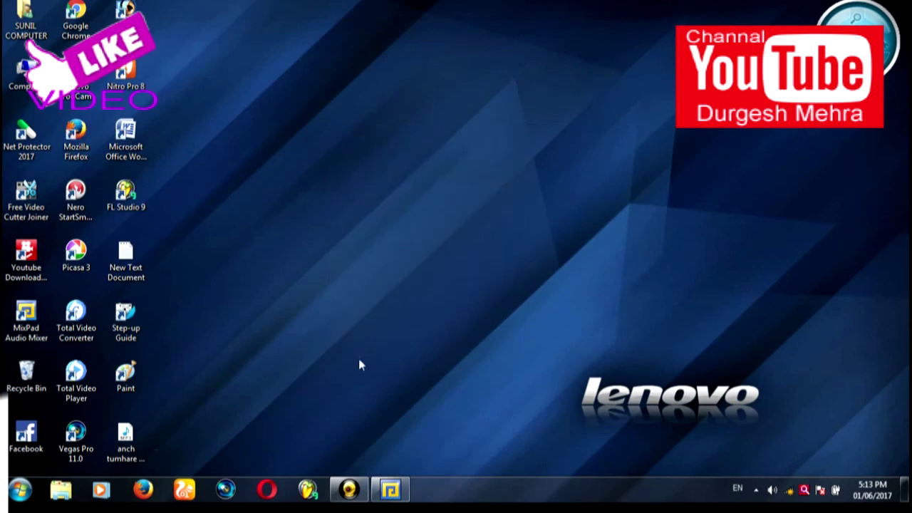
Return to MixPad Audio Mixer and close it without saving the project changes.
{"action": "left_click", "coordinate": [389, 489]}
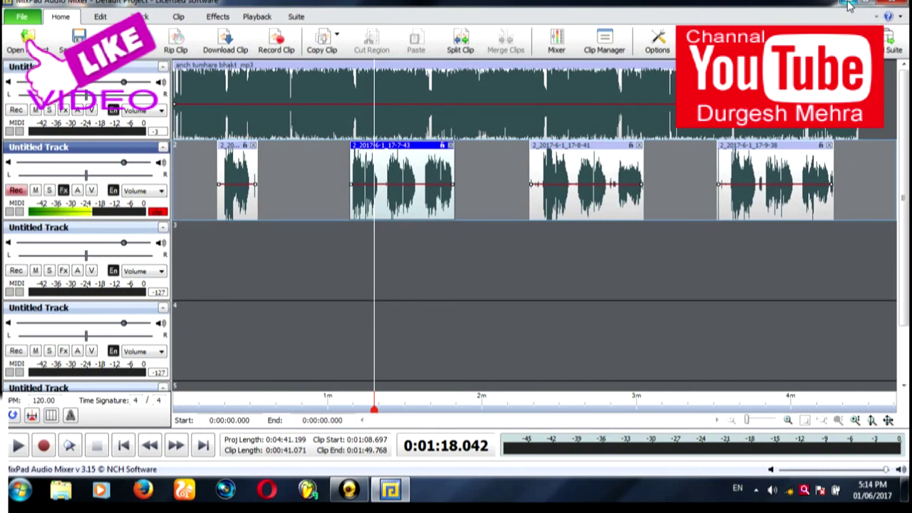
{"action": "left_click", "coordinate": [899, 3]}
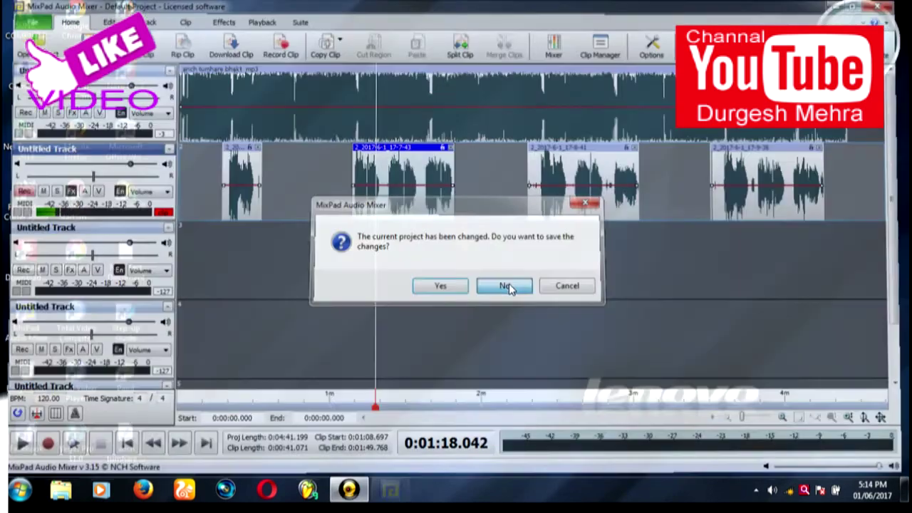
{"action": "left_click", "coordinate": [507, 287]}
{"action": "right_click", "coordinate": [395, 244]}
{"action": "left_click", "coordinate": [428, 283]}
{"action": "right_click", "coordinate": [417, 287]}
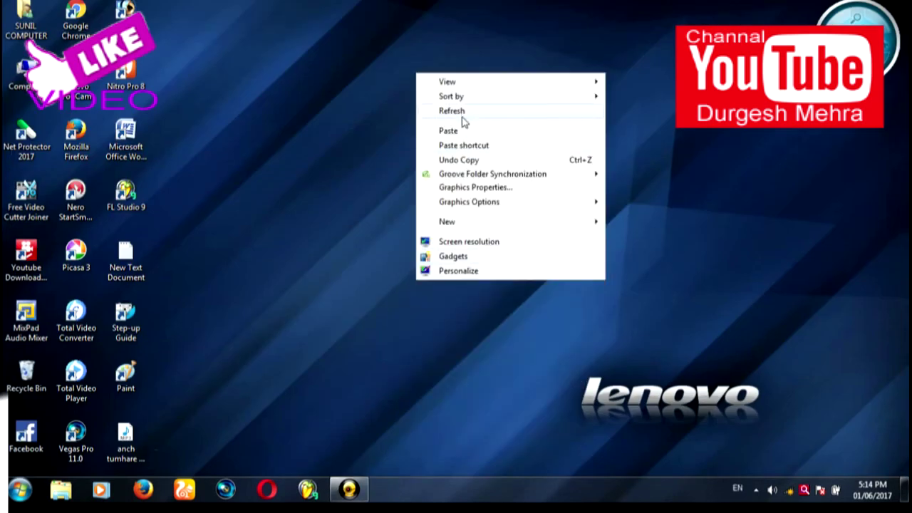